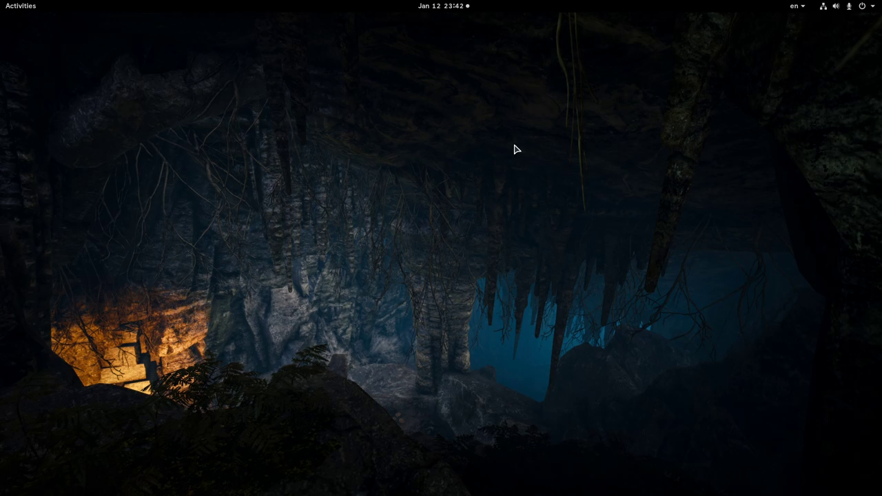
- Open Settings from the desktop's right-click menu and maximize it on the Background page
{"action": "right_click", "coordinate": [415, 115]}
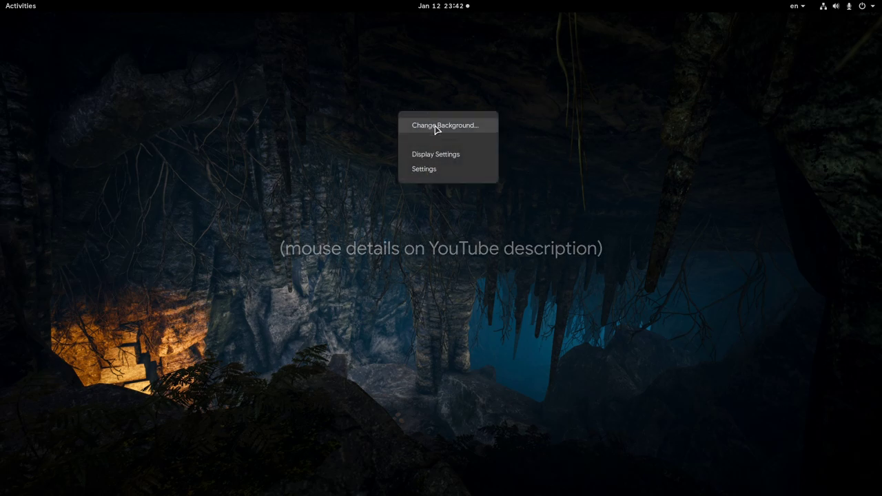
{"action": "left_click", "coordinate": [468, 172]}
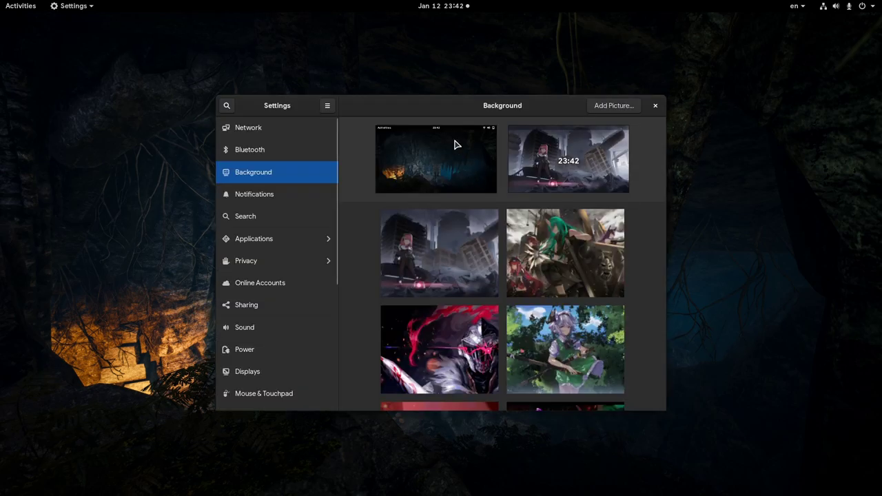
{"action": "left_click_drag", "start_coordinate": [437, 112], "coordinate": [432, 4]}
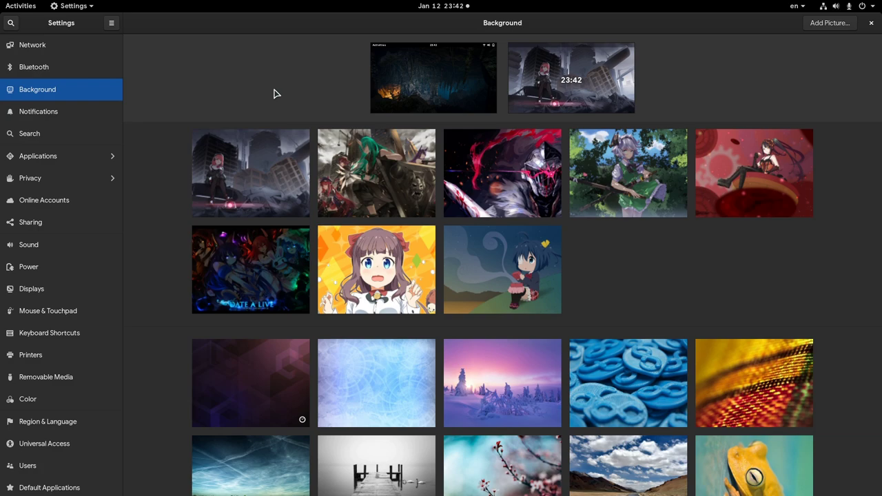
{"action": "scroll", "coordinate": [98, 313], "scroll_direction": "down", "scroll_amount": 2}
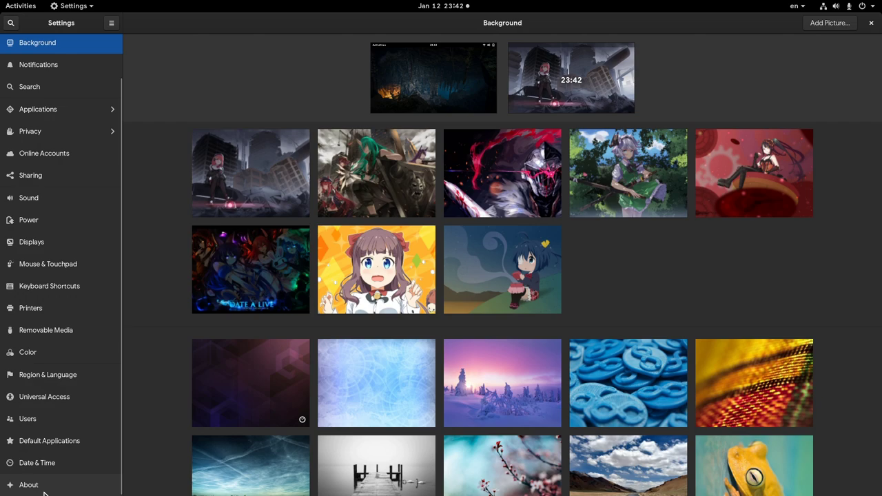
{"action": "scroll", "coordinate": [64, 362], "scroll_direction": "up", "scroll_amount": 2}
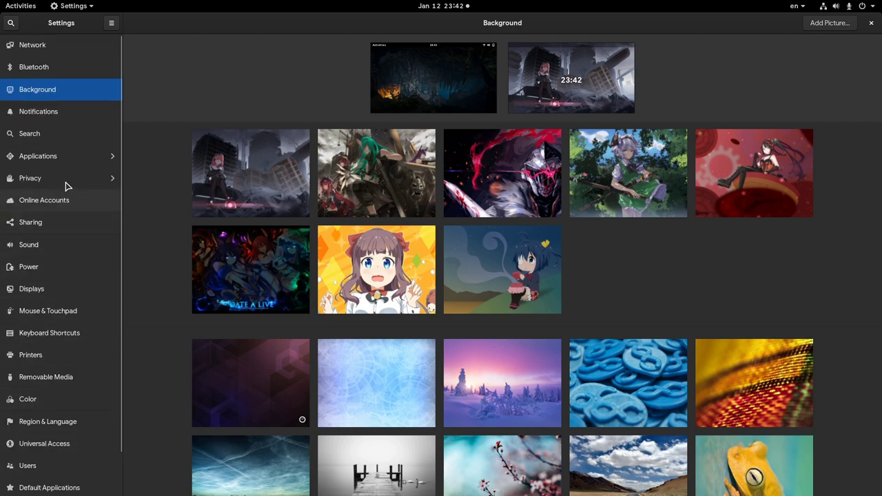
- View the Wired connection's details under Network and cancel, then close Settings and open Activities
{"action": "left_click", "coordinate": [78, 49]}
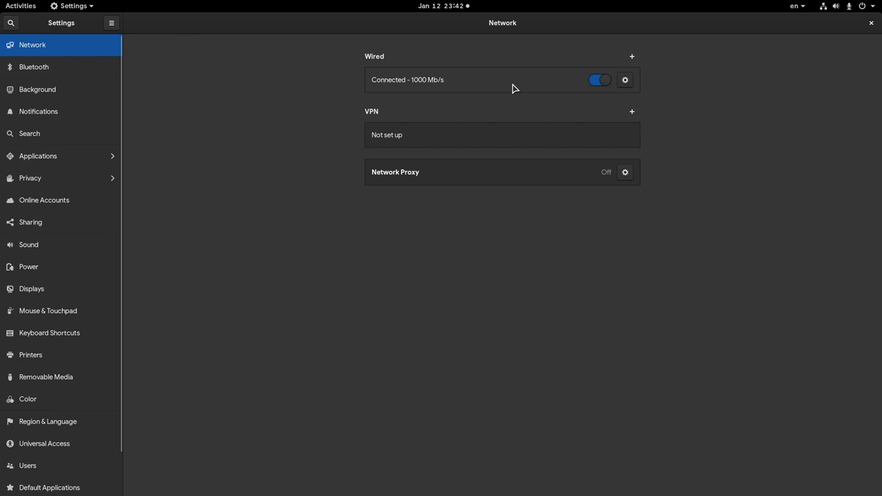
{"action": "left_click", "coordinate": [631, 84]}
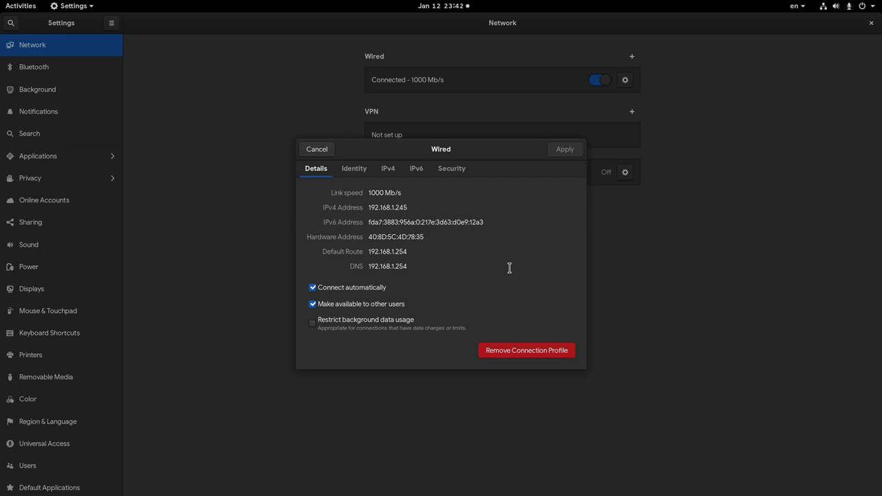
{"action": "left_click", "coordinate": [332, 152]}
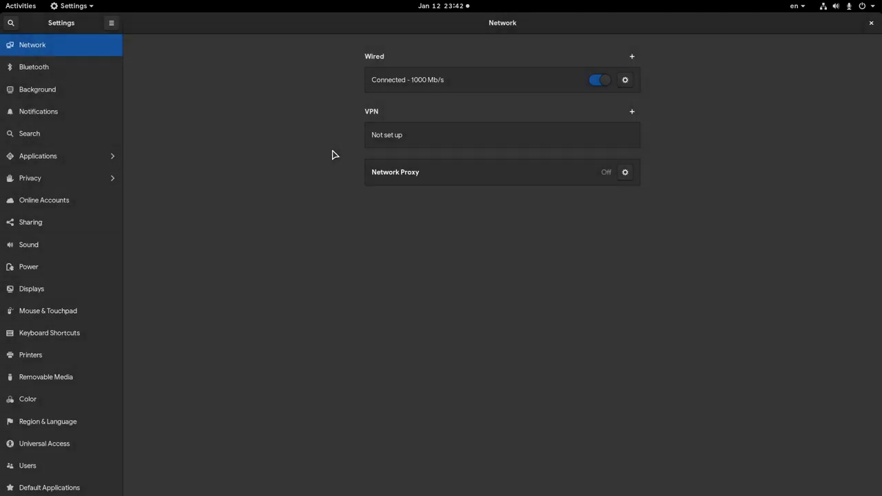
{"action": "left_click", "coordinate": [870, 24]}
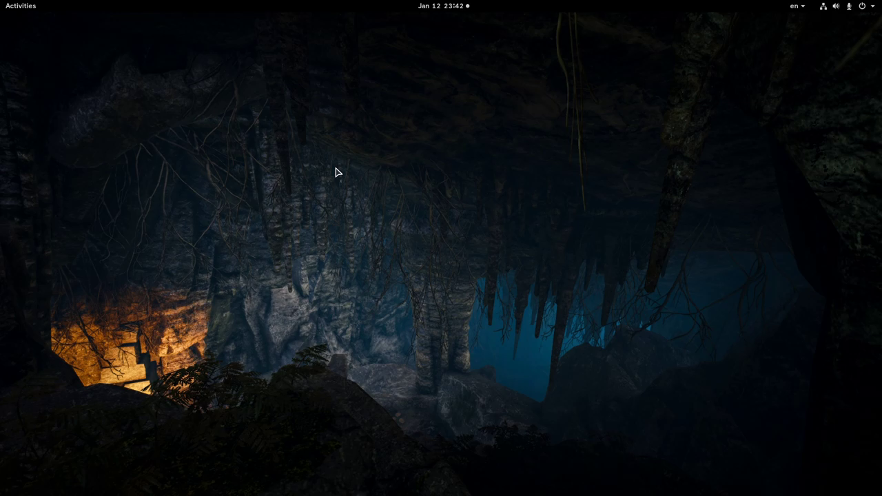
{"action": "key", "text": "super"}
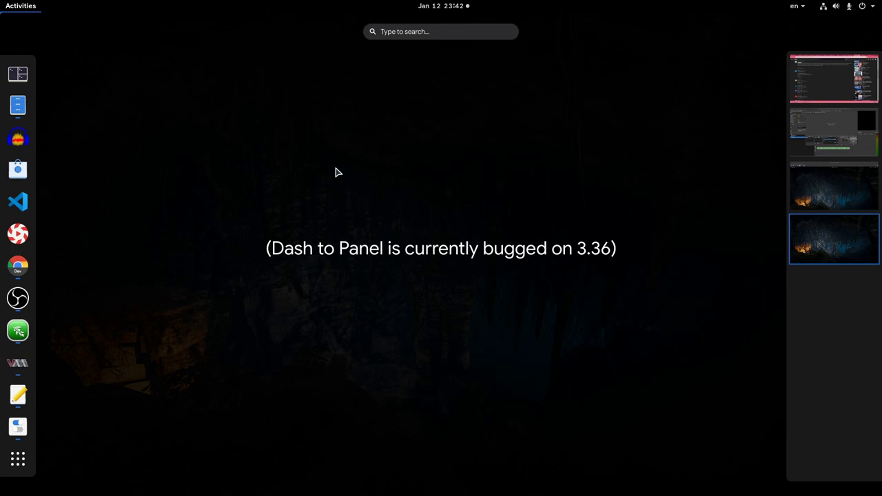
- Launch Files in the Home folder and start compressing Public as Public.zip
{"action": "left_click", "coordinate": [18, 107]}
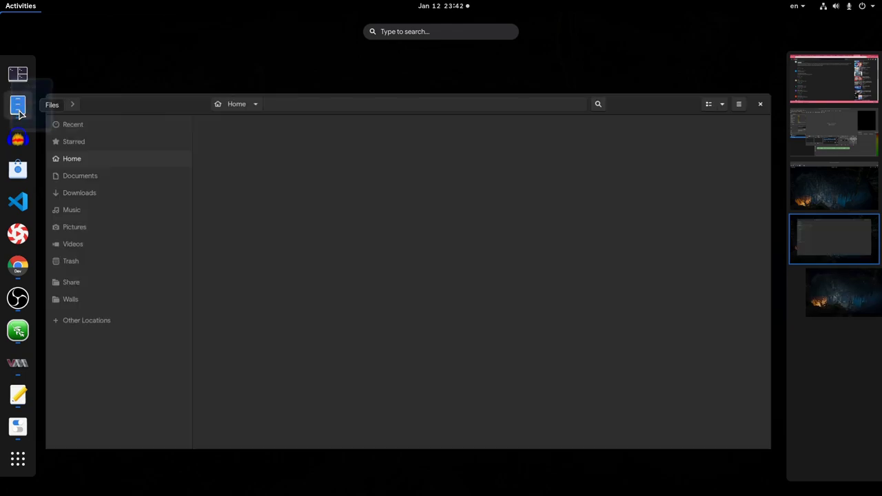
{"action": "left_click", "coordinate": [365, 275]}
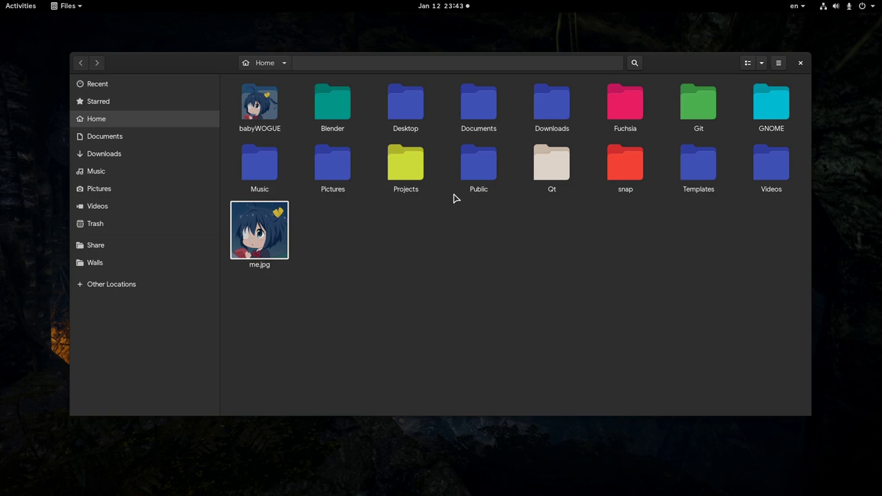
{"action": "right_click", "coordinate": [468, 175]}
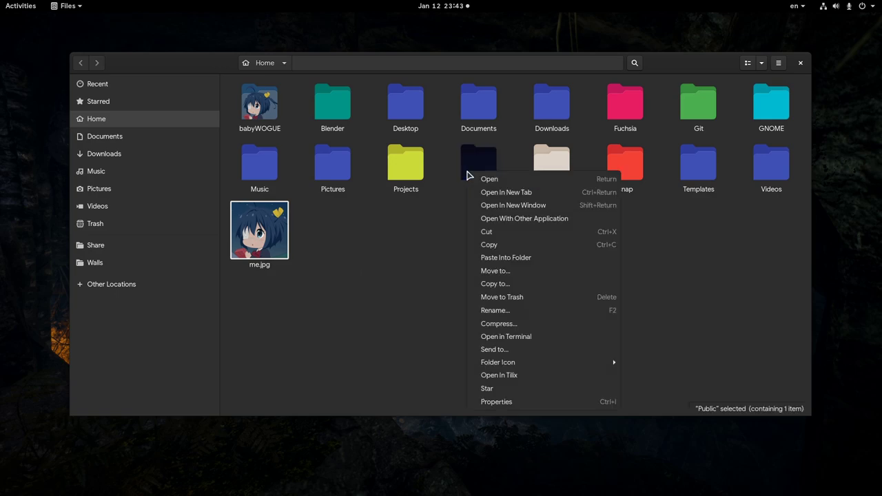
{"action": "left_click", "coordinate": [535, 325]}
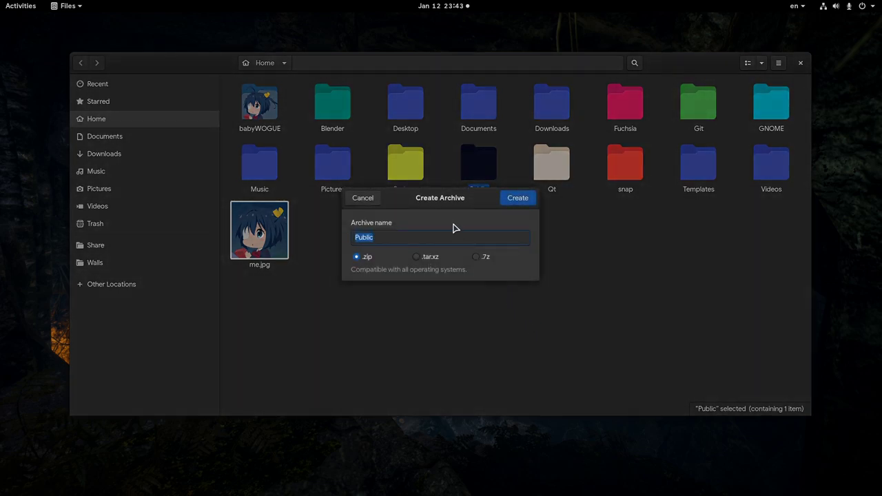
- Toggle Activities, use the Alt+Tab switcher, then cancel the Create Archive dialog for Public
{"action": "key", "text": "super"}
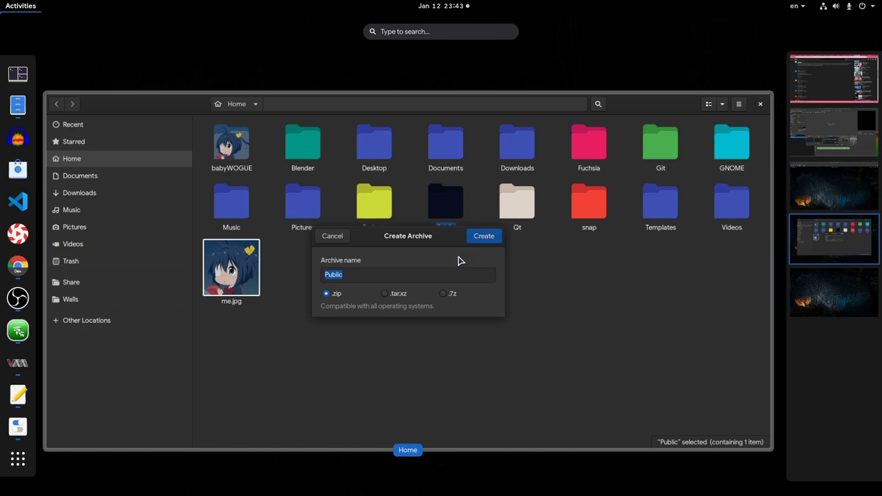
{"action": "key", "text": "super"}
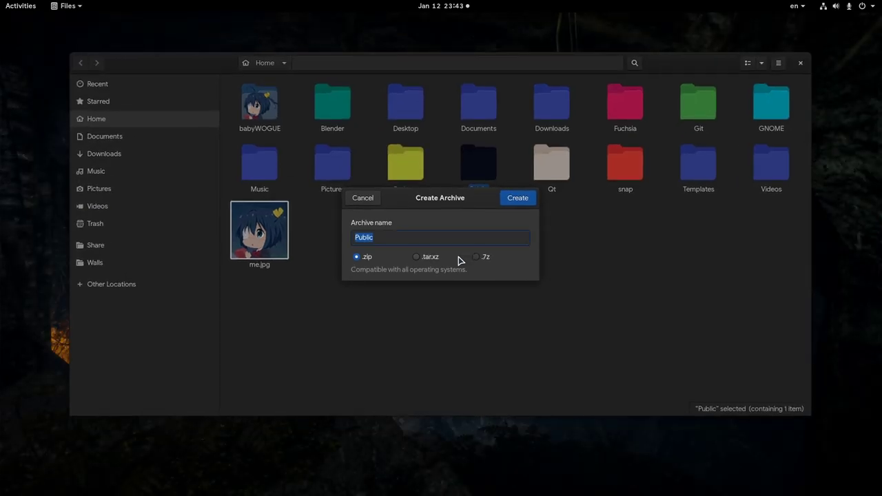
{"action": "key", "text": "alt+Tab"}
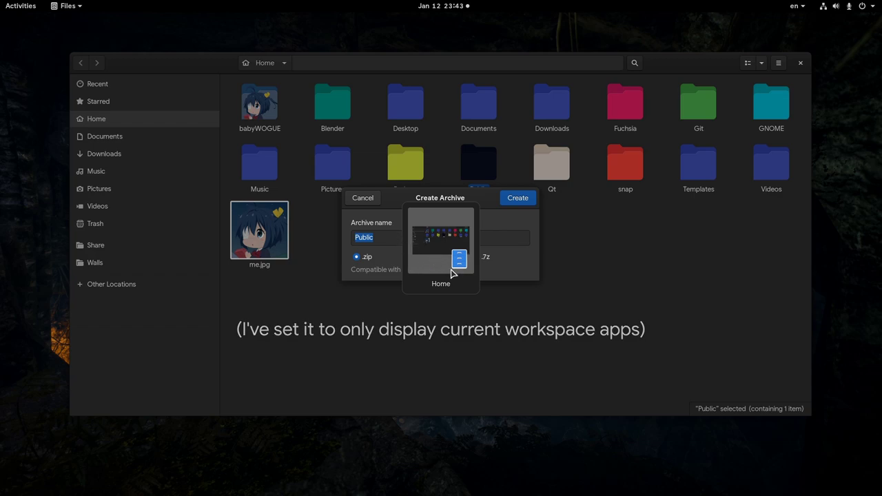
{"action": "left_click", "coordinate": [451, 273]}
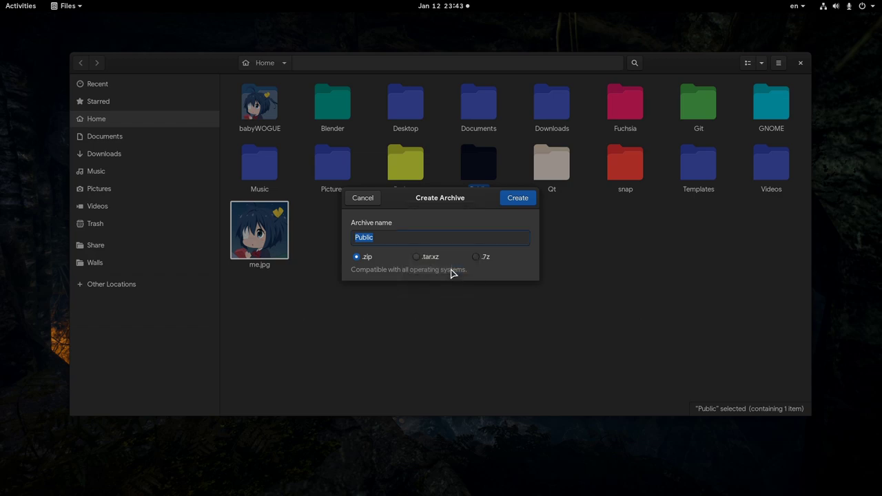
{"action": "left_click", "coordinate": [364, 199]}
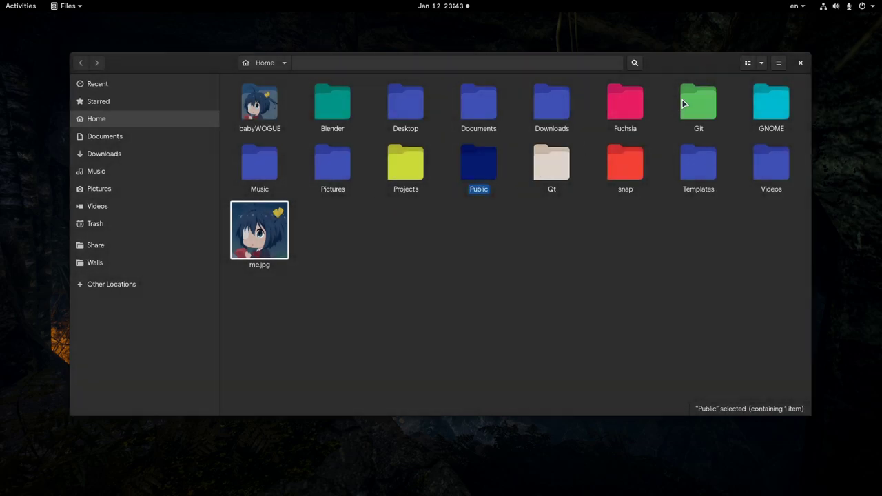
{"action": "left_click", "coordinate": [800, 63]}
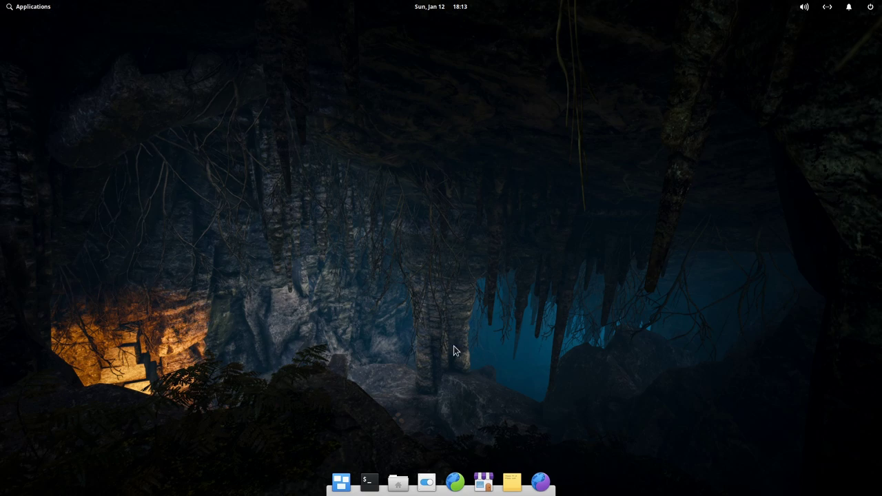
- Launch System Settings from the dock, maximize it, and show the Wired connection's Network page
{"action": "left_click", "coordinate": [427, 481]}
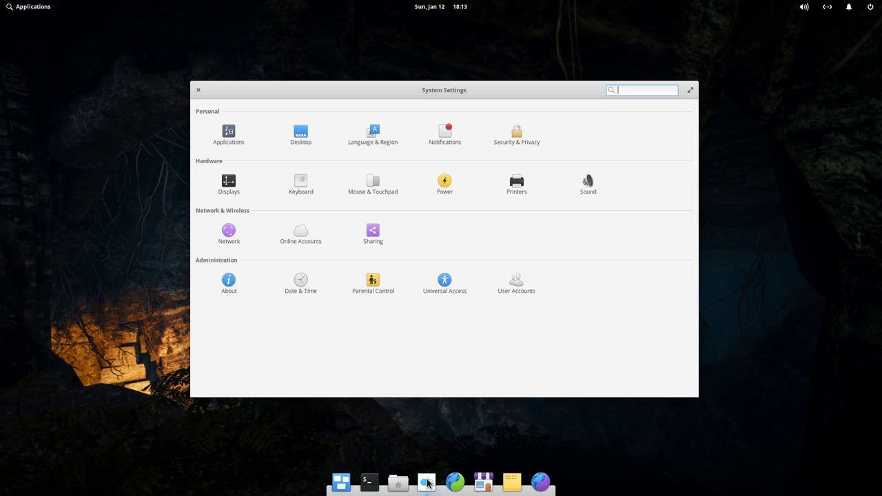
{"action": "left_click_drag", "start_coordinate": [266, 99], "coordinate": [89, 5]}
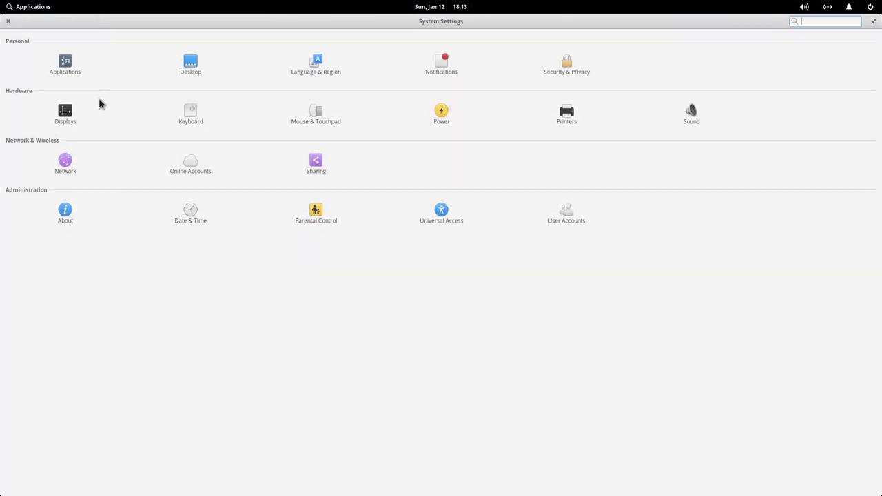
{"action": "left_click", "coordinate": [72, 164]}
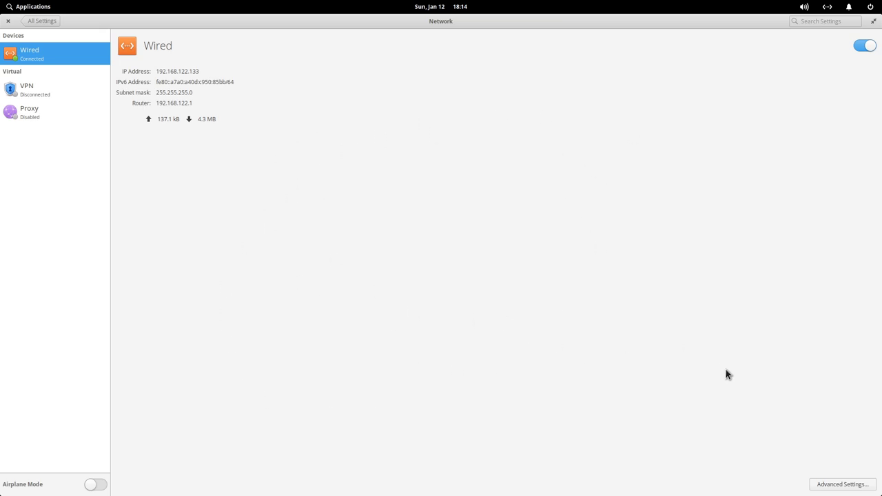
- Review the 'Editing Wired connection 1' dialog, cancel it unchanged, and close System Settings
{"action": "left_click", "coordinate": [849, 487]}
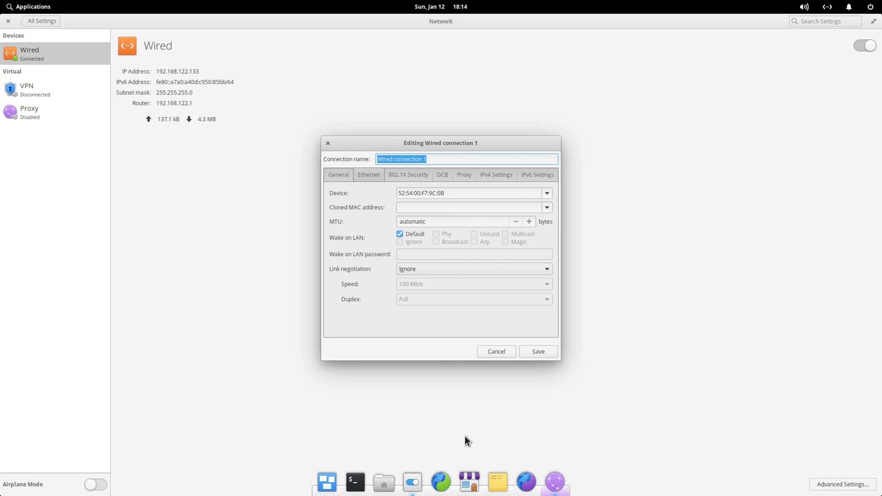
{"action": "left_click", "coordinate": [493, 353]}
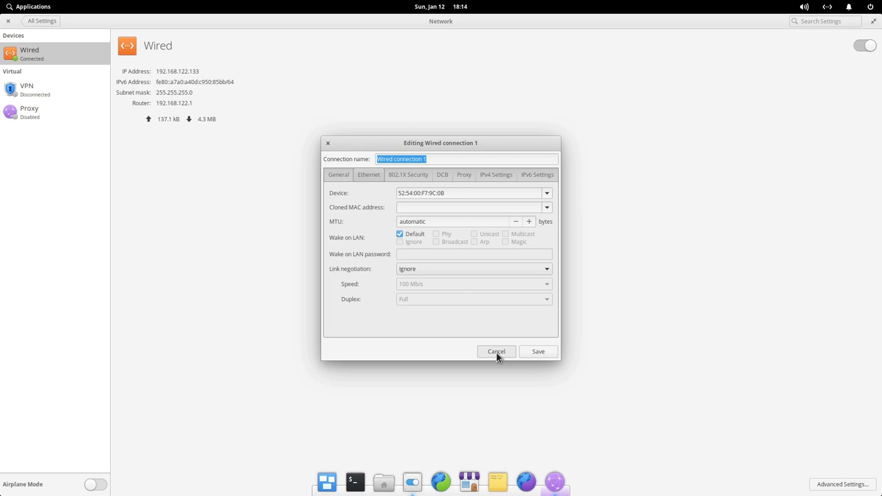
{"action": "left_click", "coordinate": [496, 352]}
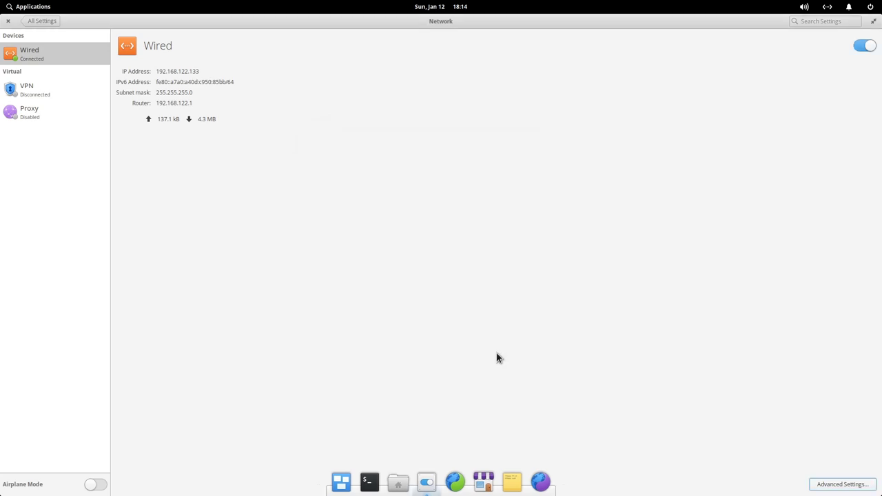
{"action": "left_click", "coordinate": [8, 21]}
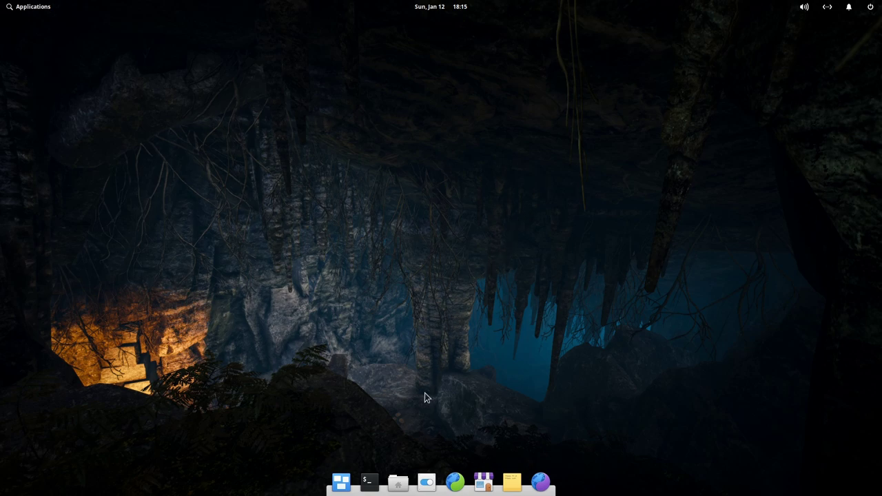
- Open Files at Home, bring up Compress for the Music folder, then show the multitasking view with Super+S
{"action": "left_click", "coordinate": [397, 483]}
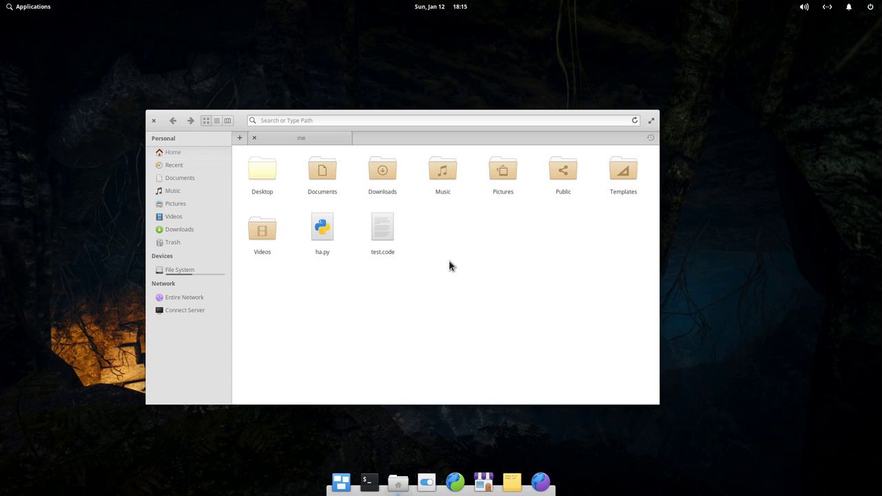
{"action": "right_click", "coordinate": [441, 181]}
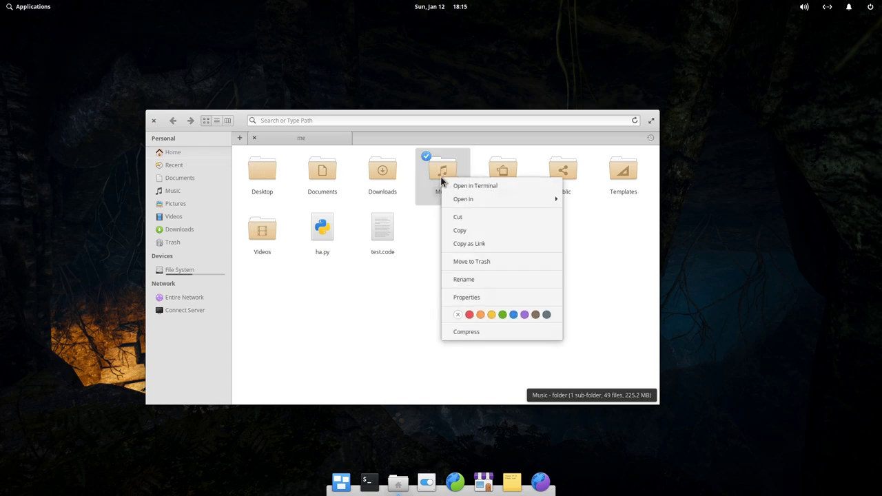
{"action": "left_click", "coordinate": [501, 334]}
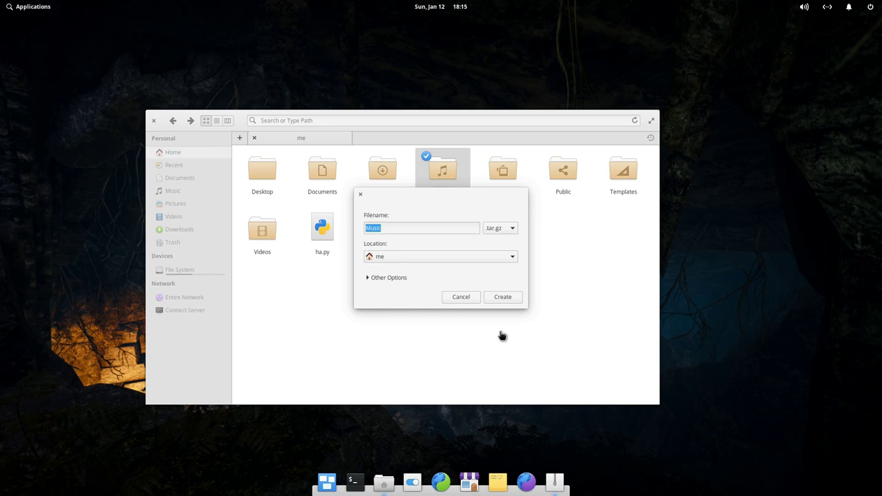
{"action": "key", "text": "super+s"}
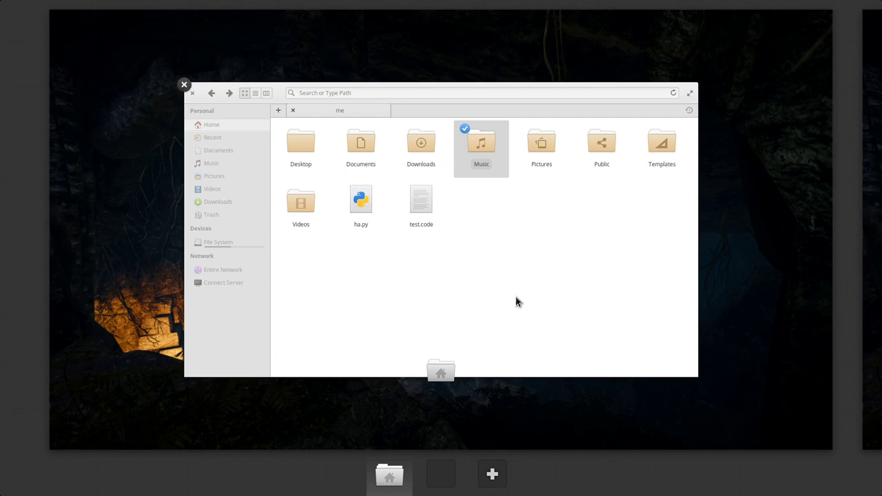
- Return to the Files window and bring back the Music .tar.gz Create Archive dialog
{"action": "left_click", "coordinate": [492, 253]}
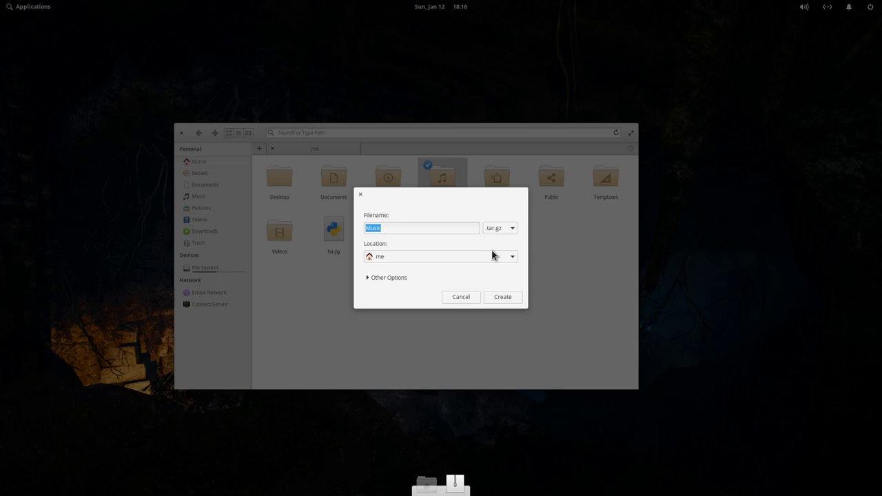
{"action": "key", "text": "Escape"}
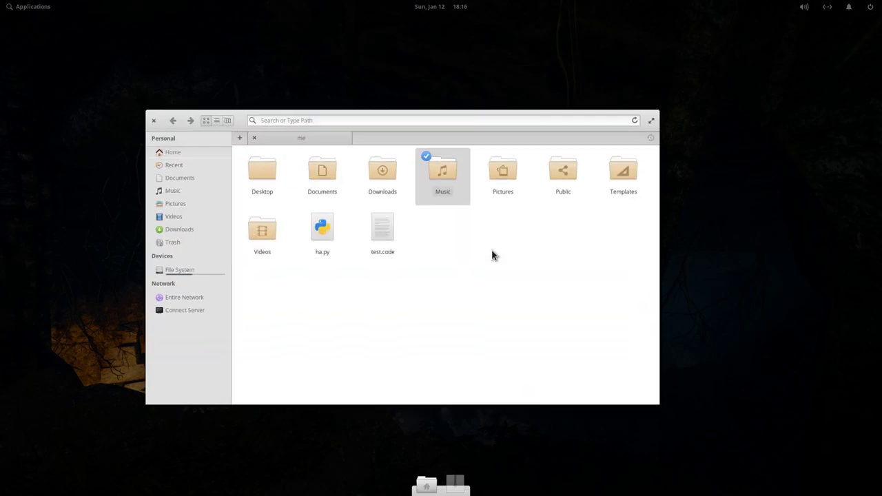
{"action": "key", "text": "Escape"}
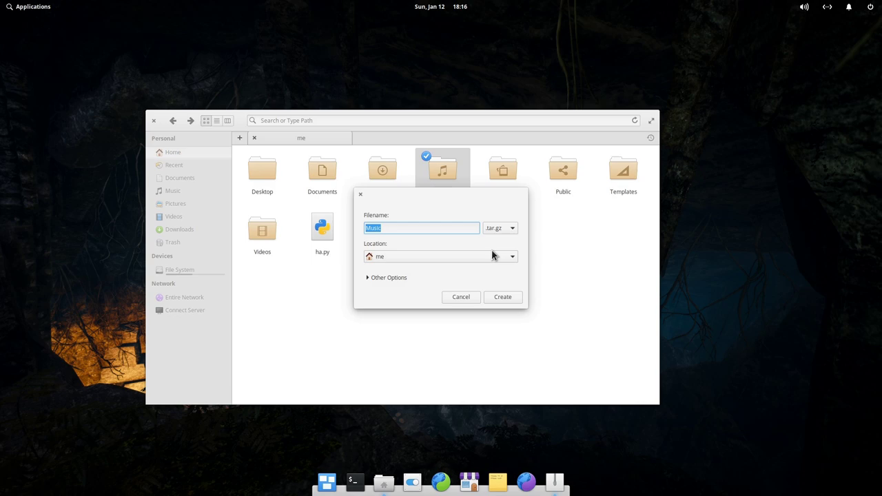
- Create the Music.tar.gz archive, then press Cancel on the compression progress dialog
{"action": "left_click", "coordinate": [499, 298]}
{"action": "left_click", "coordinate": [501, 297]}
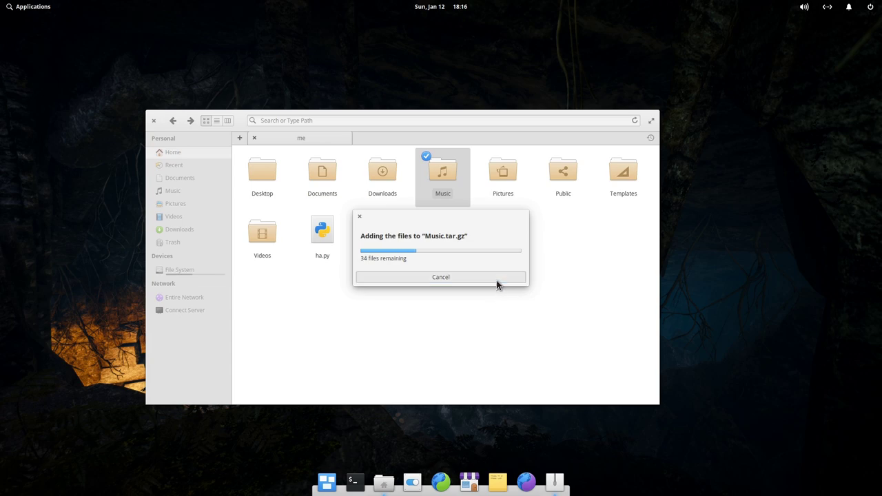
{"action": "left_click", "coordinate": [496, 279]}
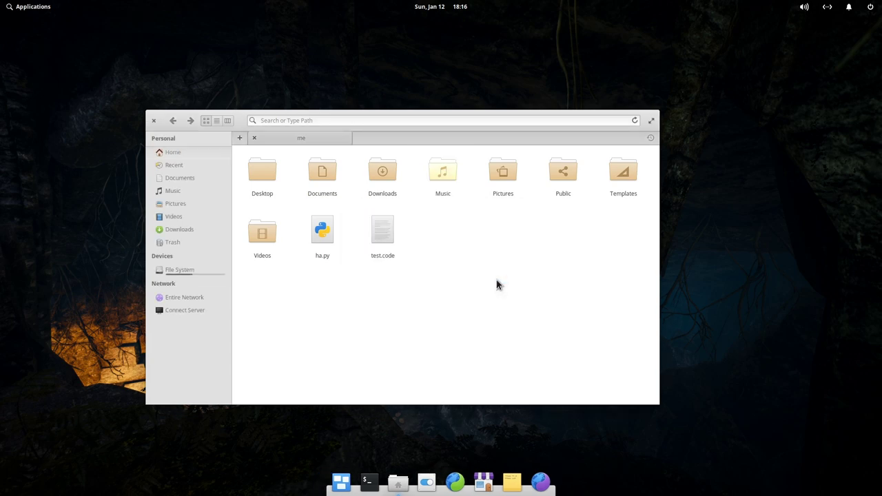
- Select test.code and ha.py together, then close the Files window
{"action": "left_click", "coordinate": [396, 247]}
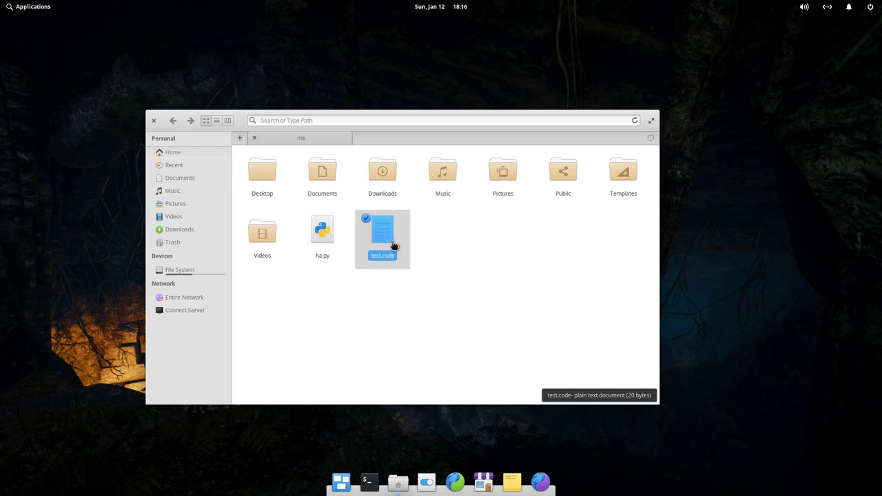
{"action": "left_click", "coordinate": [326, 234], "text": "ctrl"}
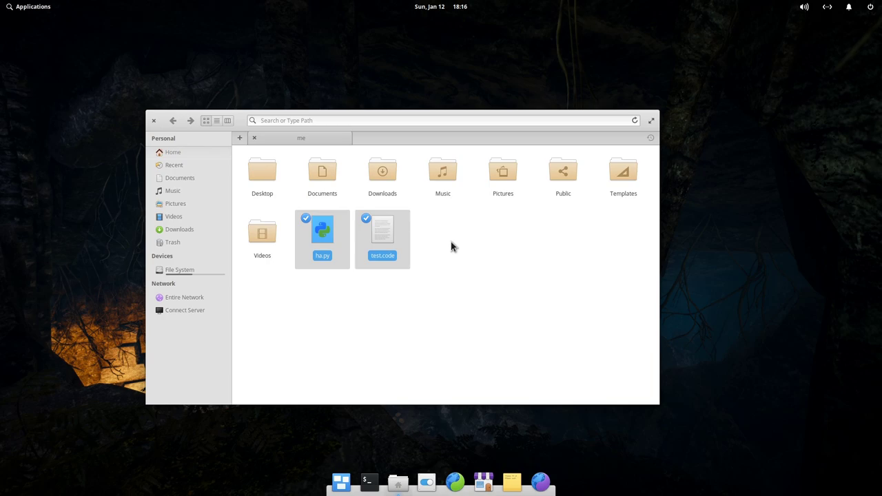
{"action": "left_click", "coordinate": [154, 121]}
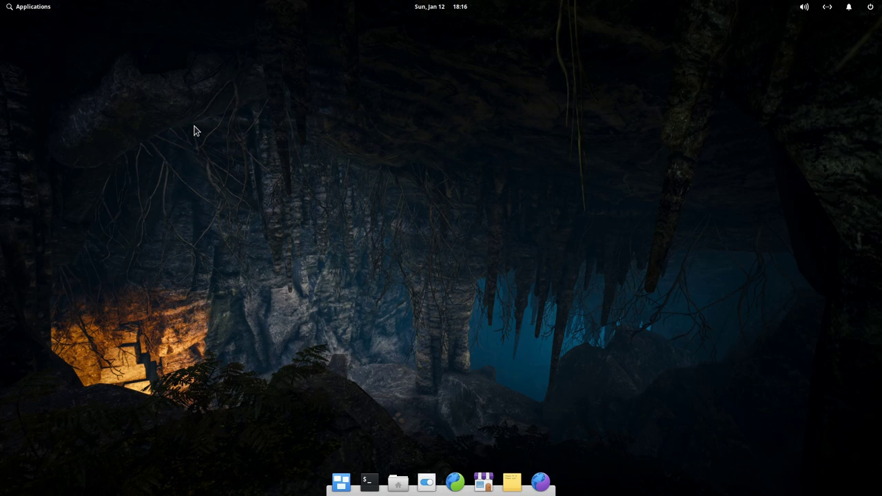